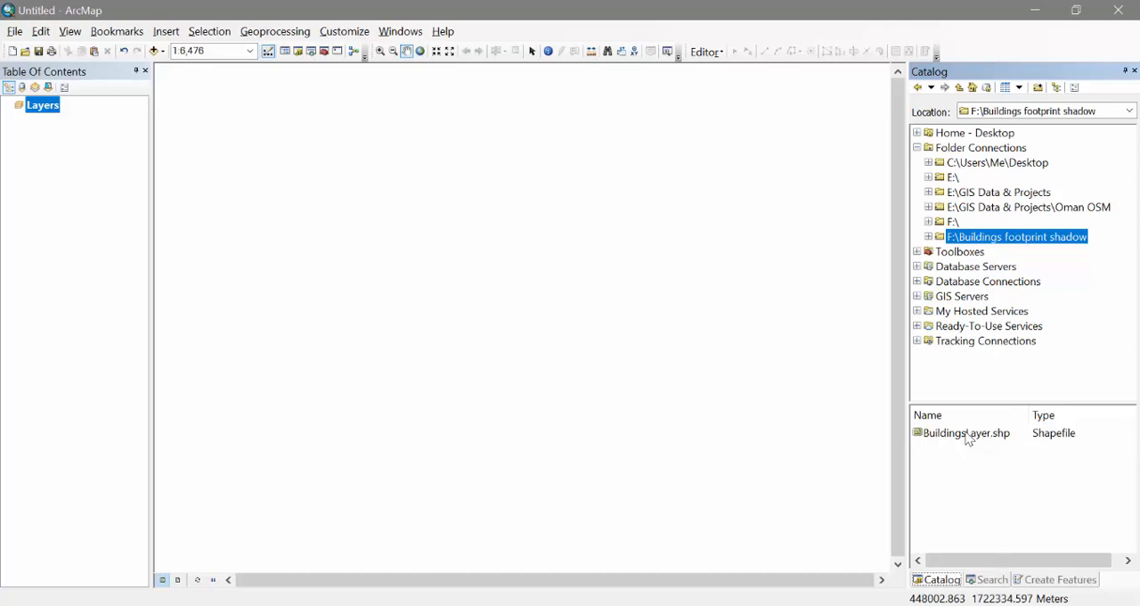
# Add BuildingsLayer.shp to the map and paste a copy of the shapefile into the same folder
pyautogui.moveTo(968, 437)
pyautogui.mouseDown()
pyautogui.moveTo(593, 338)
pyautogui.moveTo(525, 267)
pyautogui.mouseUp()
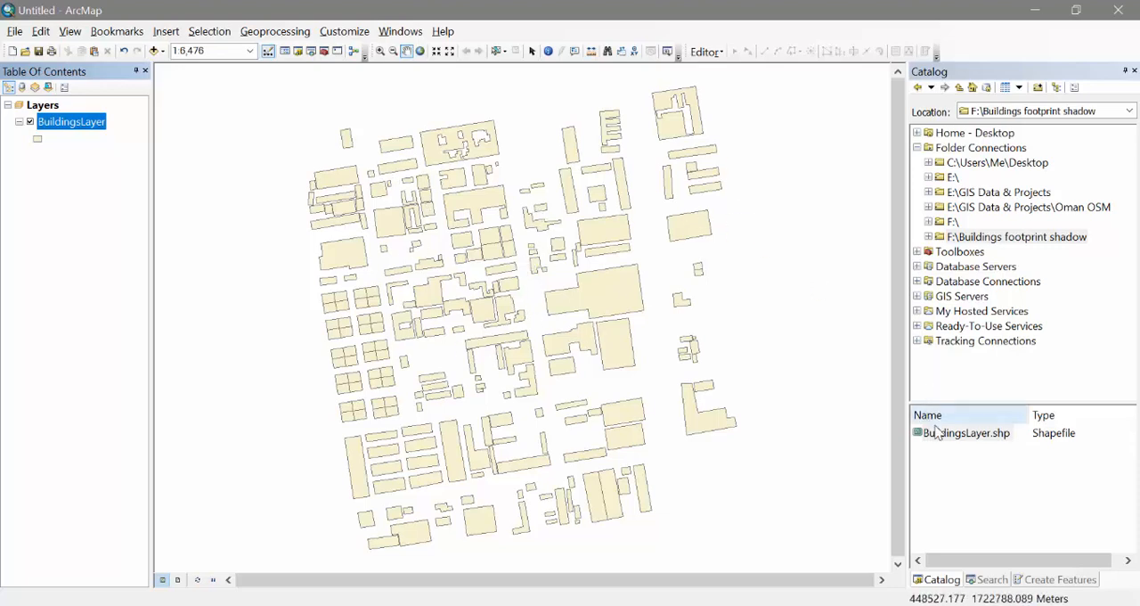
pyautogui.rightClick(955, 433)
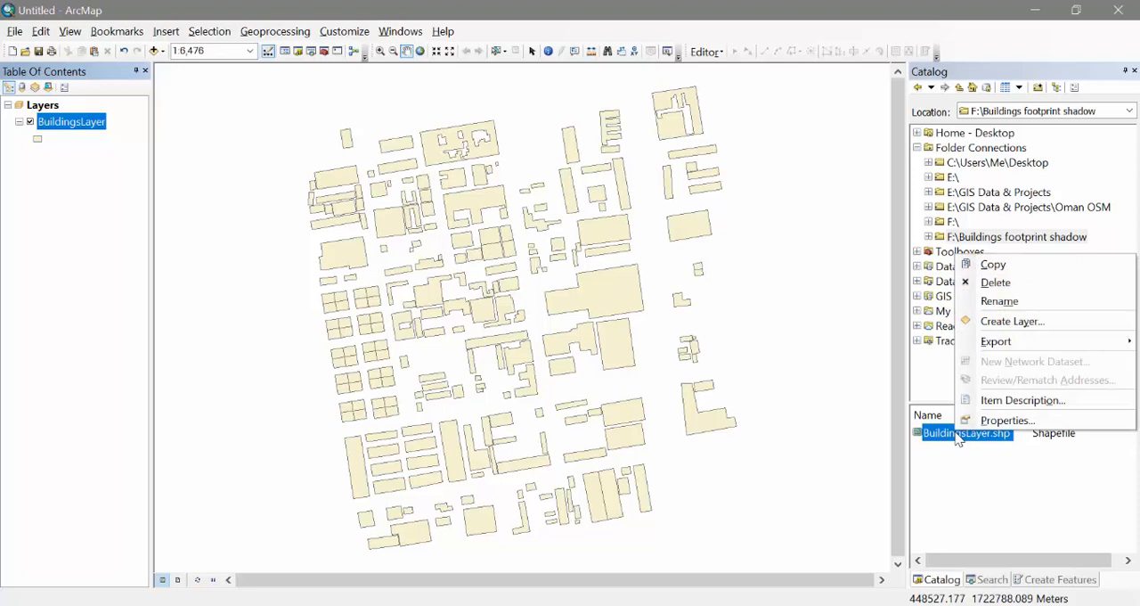
pyautogui.click(996, 266)
pyautogui.rightClick(973, 501)
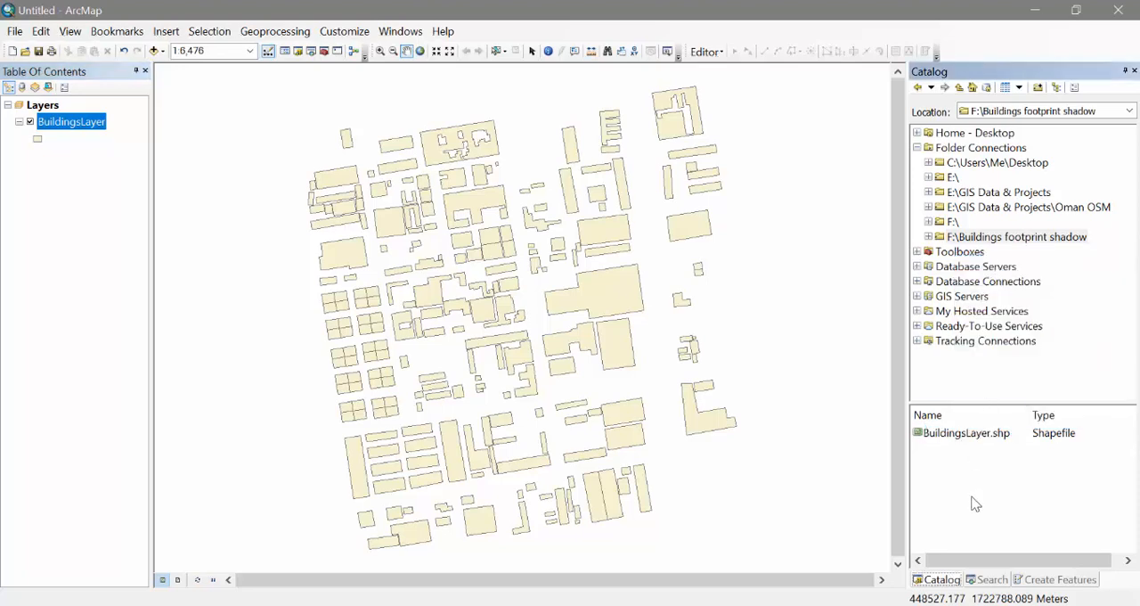
pyautogui.click(1049, 364)
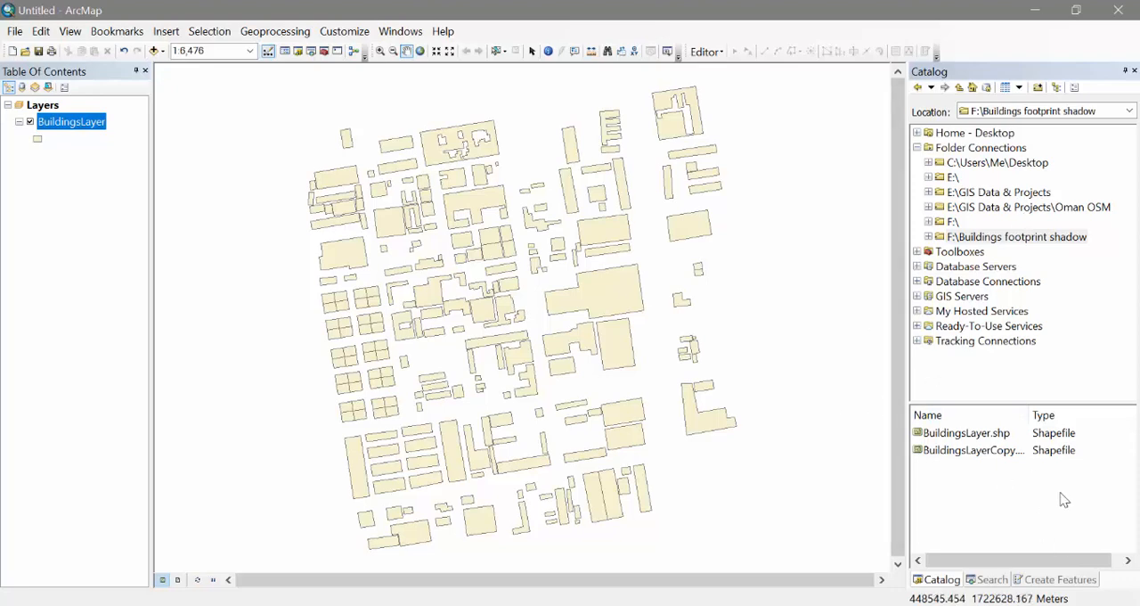
# Hide the catalog's separate contents list and expand the F:\Buildings footprint shadow folder in the tree
pyautogui.click(1056, 87)
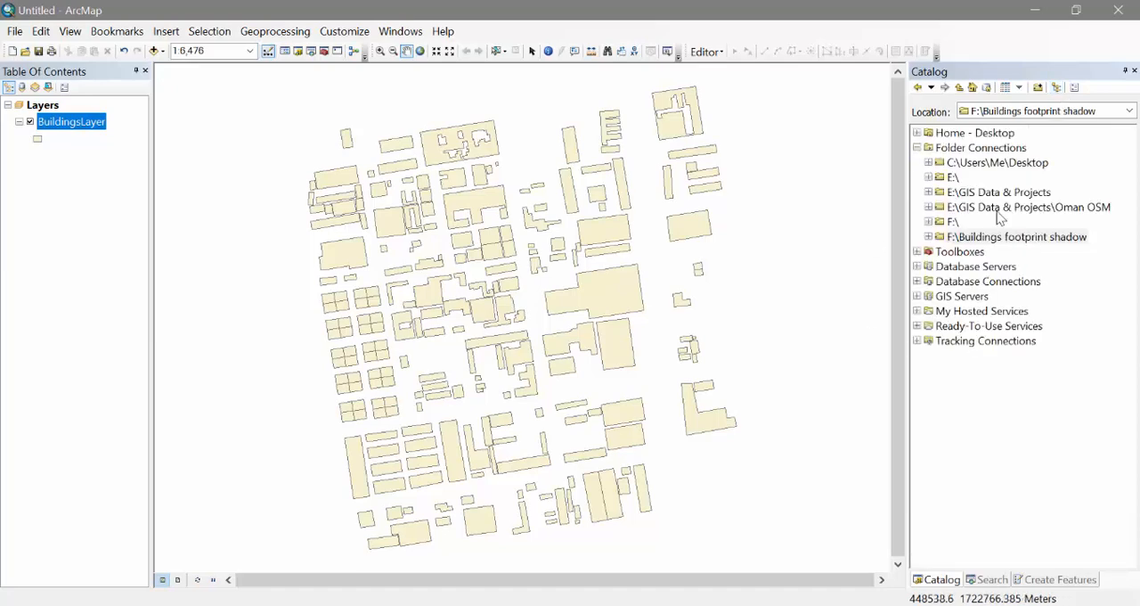
pyautogui.click(928, 237)
pyautogui.rightClick(980, 265)
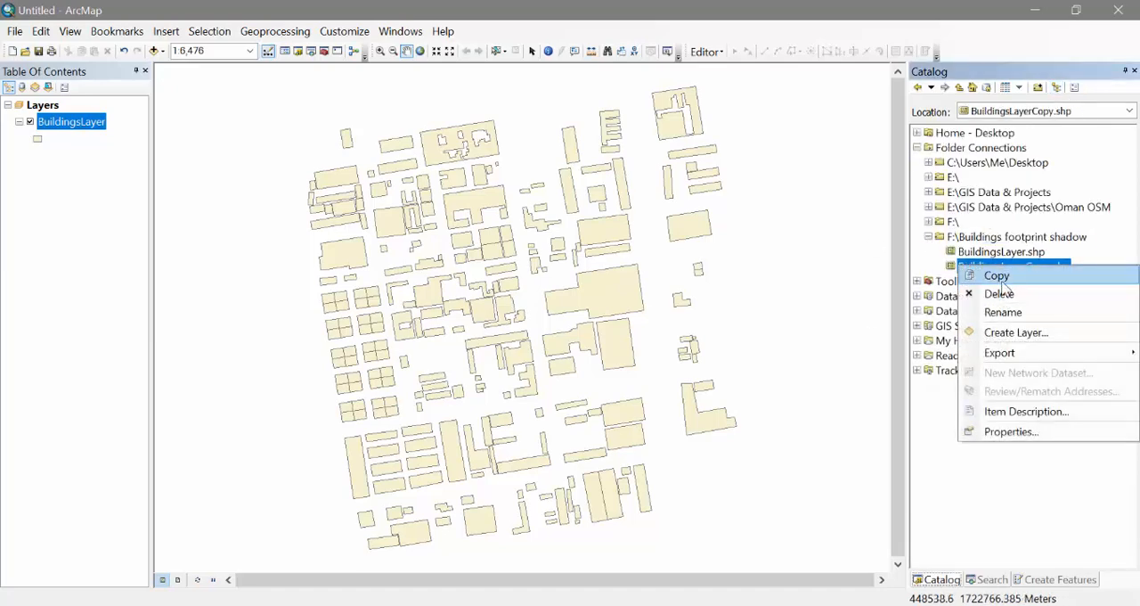
pyautogui.click(997, 275)
pyautogui.rightClick(999, 237)
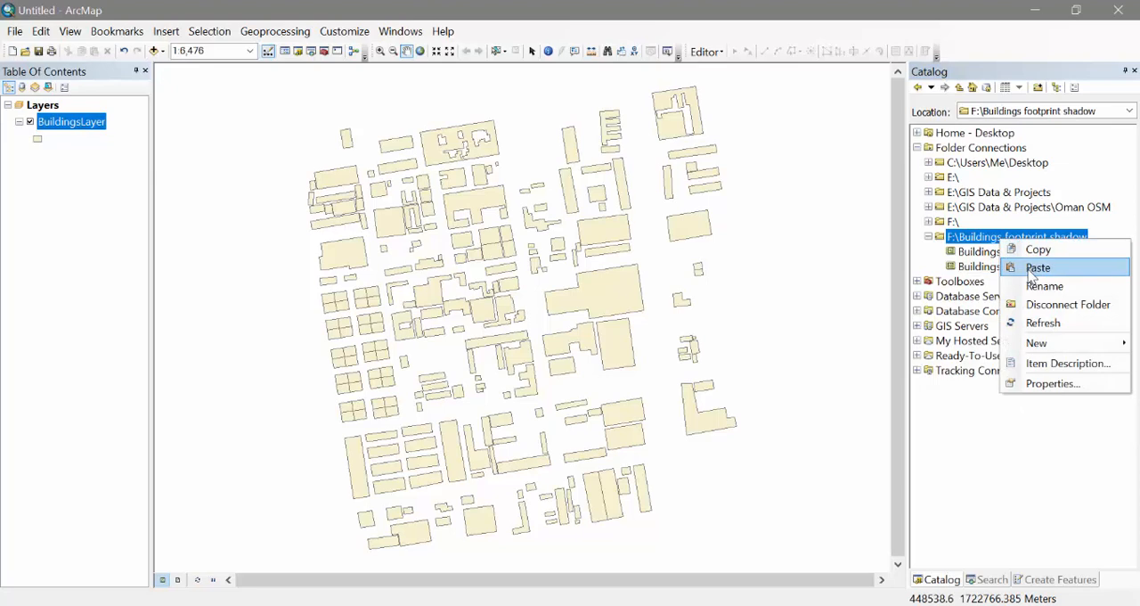
pyautogui.rightClick(981, 247)
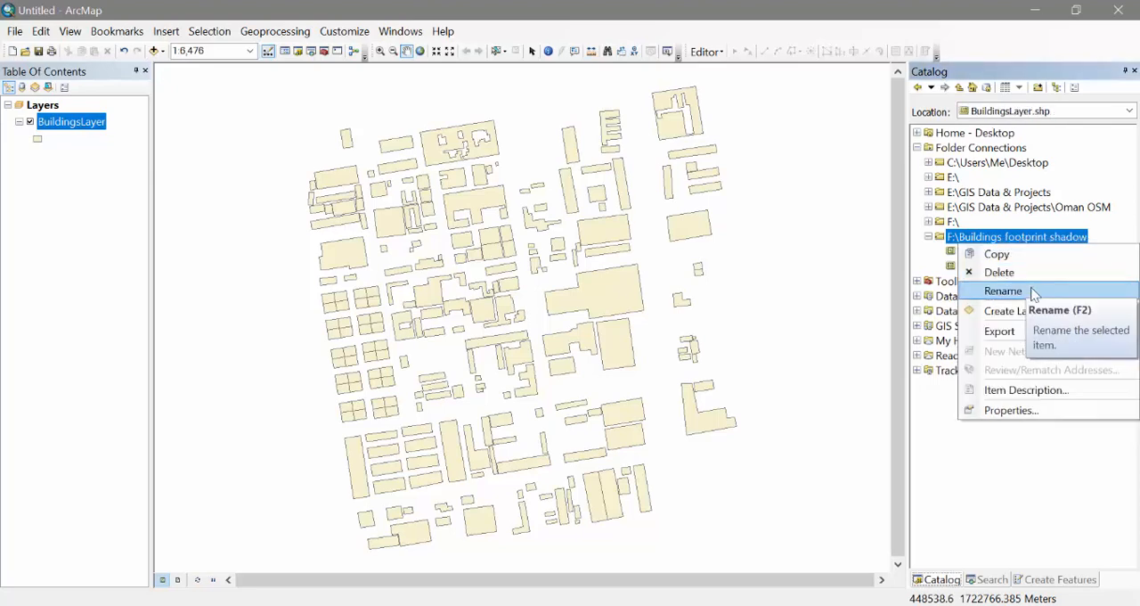
pyautogui.click(1026, 474)
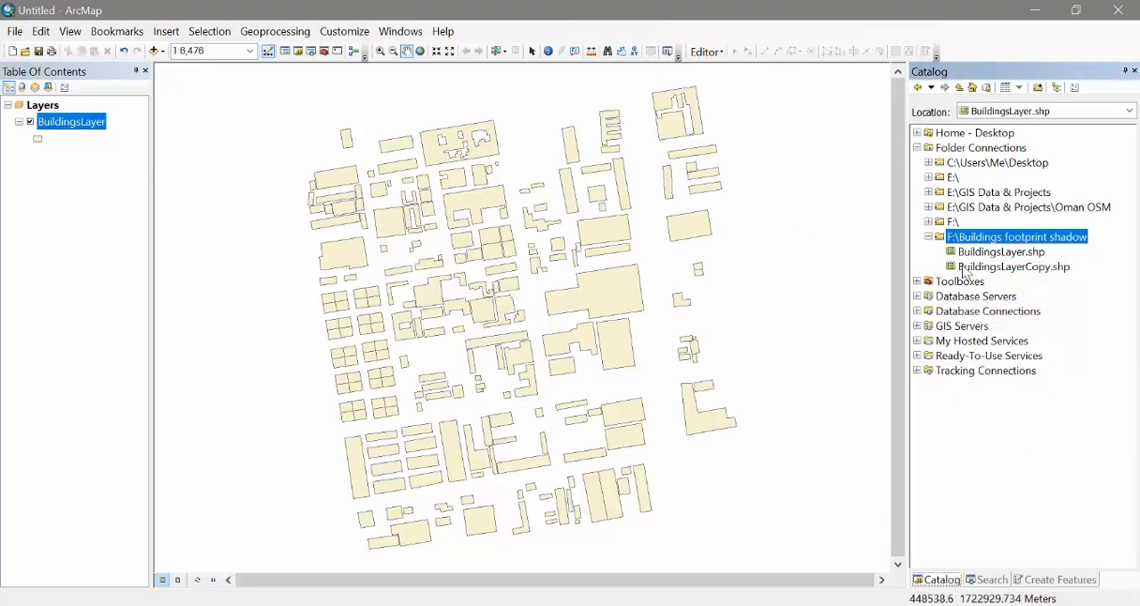
# Add BuildingsLayerCopy.shp to the map and start an edit session on that layer
pyautogui.moveTo(966, 267); pyautogui.dragTo(437, 224)
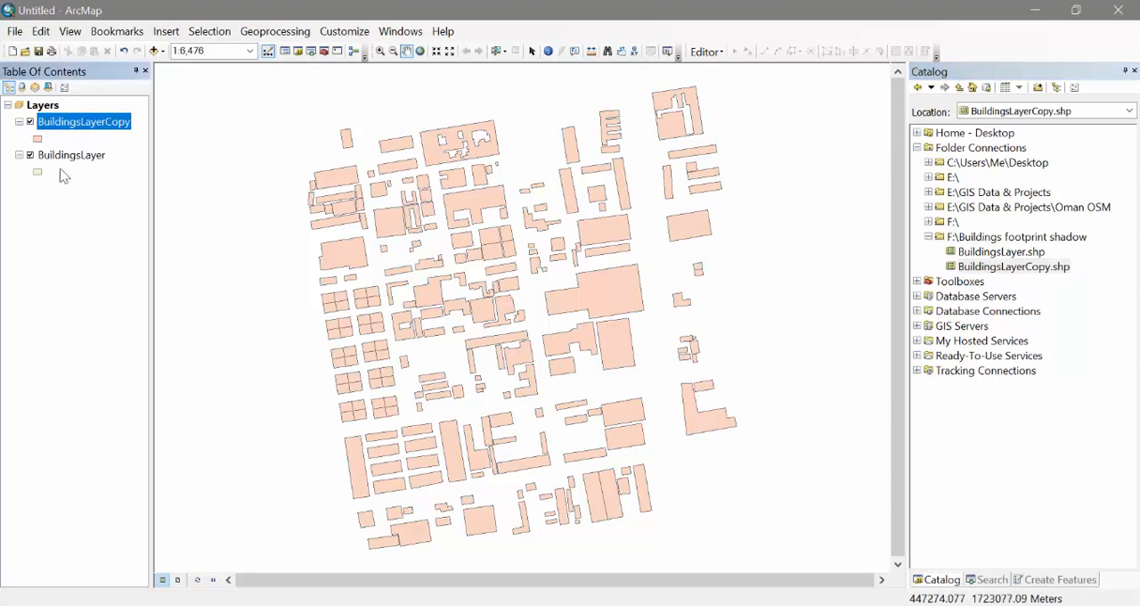
pyautogui.rightClick(91, 120)
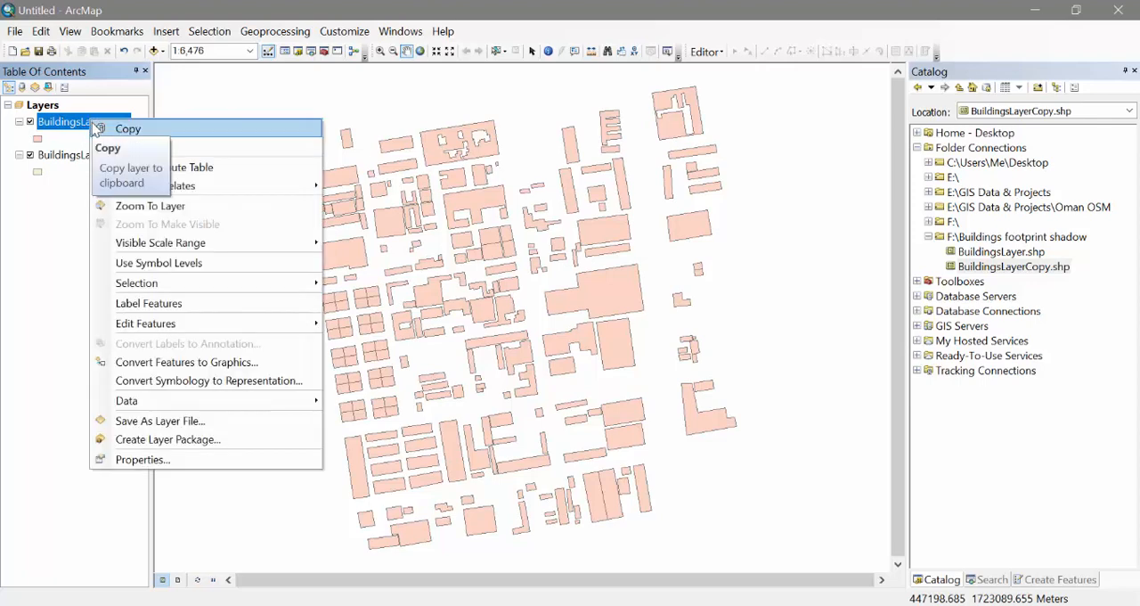
pyautogui.moveTo(275, 328)
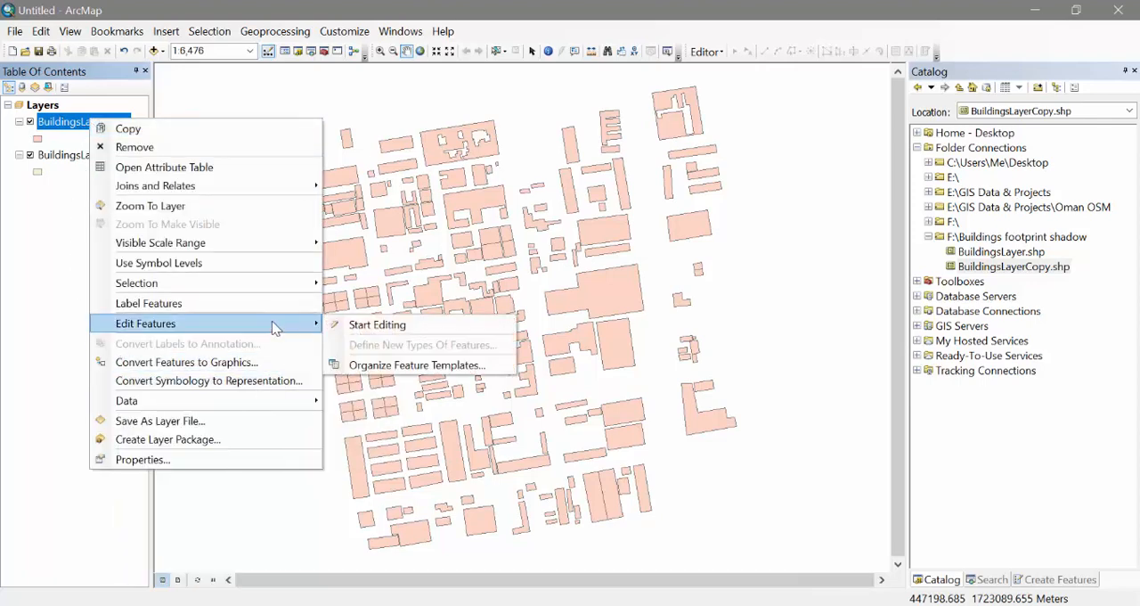
pyautogui.click(484, 328)
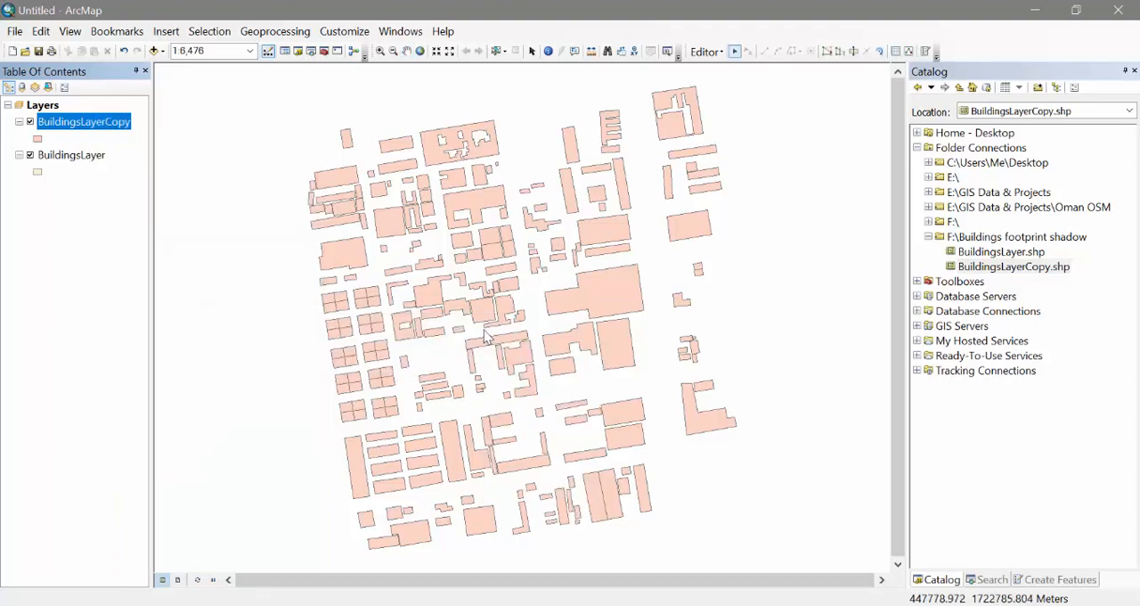
# Select all features of the BuildingsLayerCopy layer
pyautogui.rightClick(122, 130)
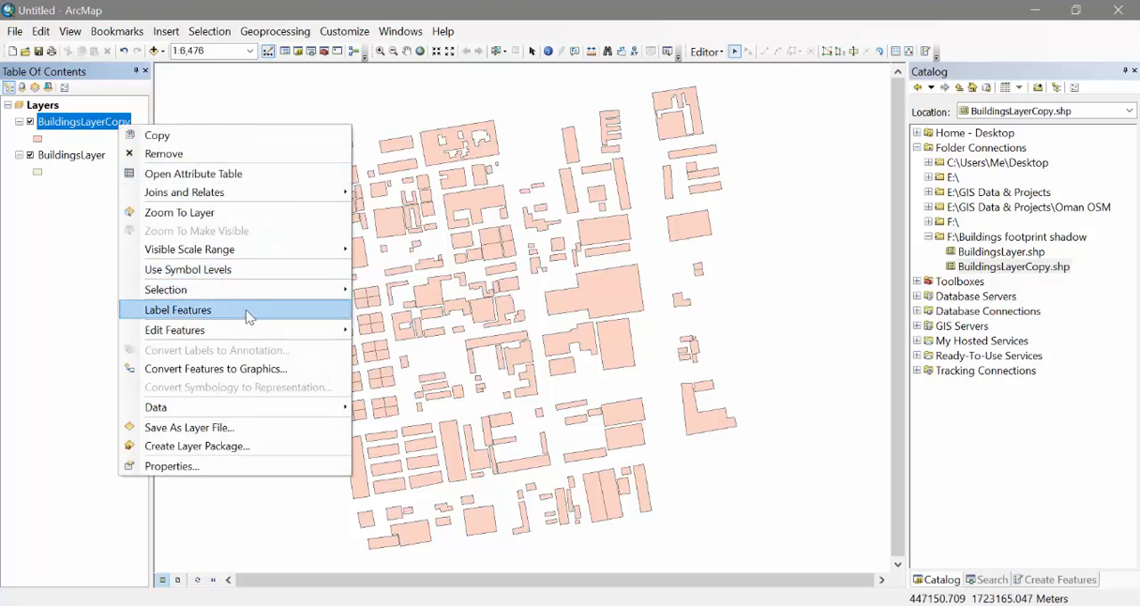
pyautogui.moveTo(314, 288)
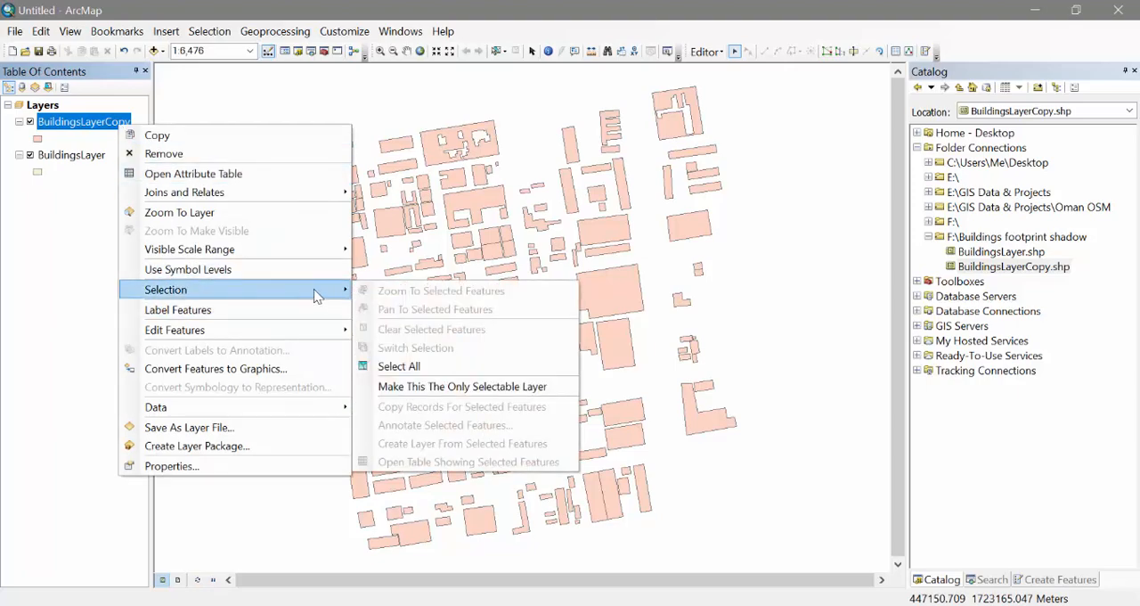
pyautogui.click(463, 375)
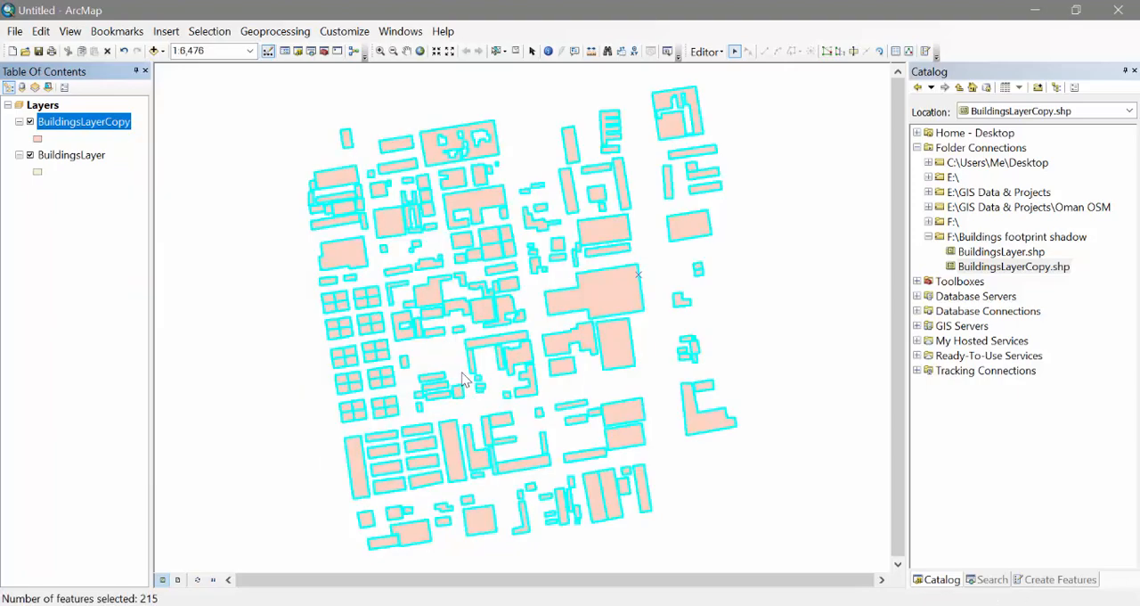
# Enter a Move offset of 4 in X and -4 in Y for the selected buildings
pyautogui.click(708, 54)
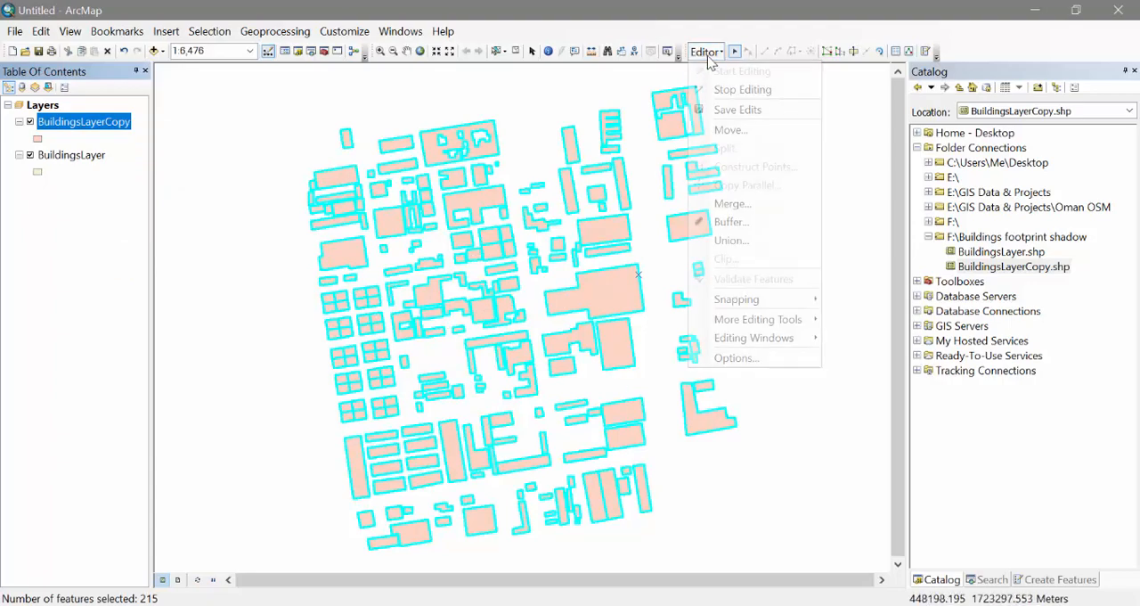
pyautogui.click(772, 142)
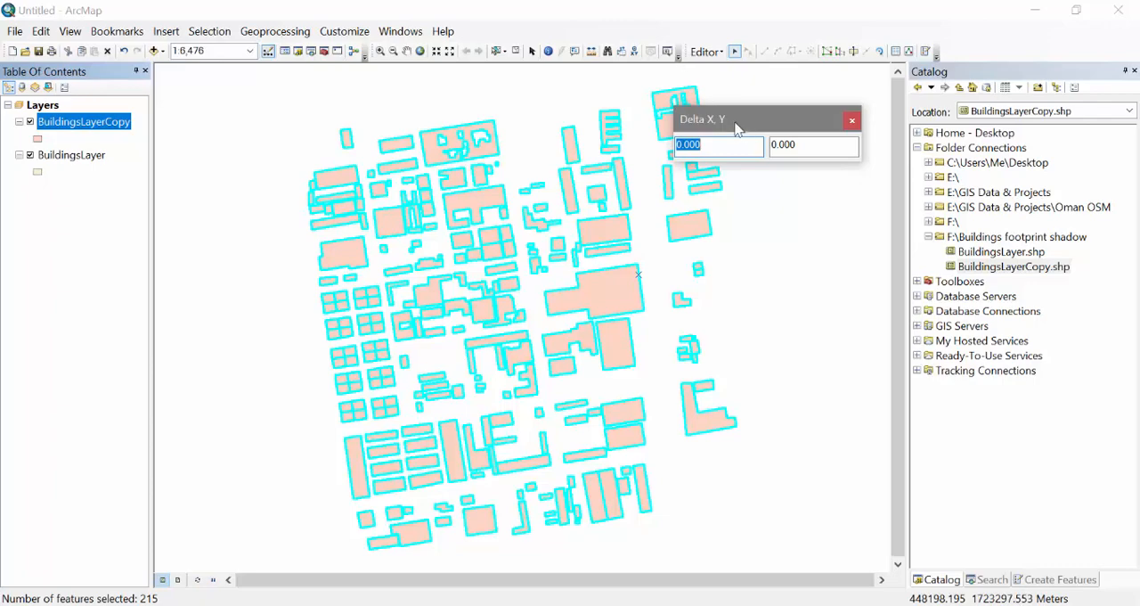
pyautogui.moveTo(736, 128); pyautogui.dragTo(645, 343)
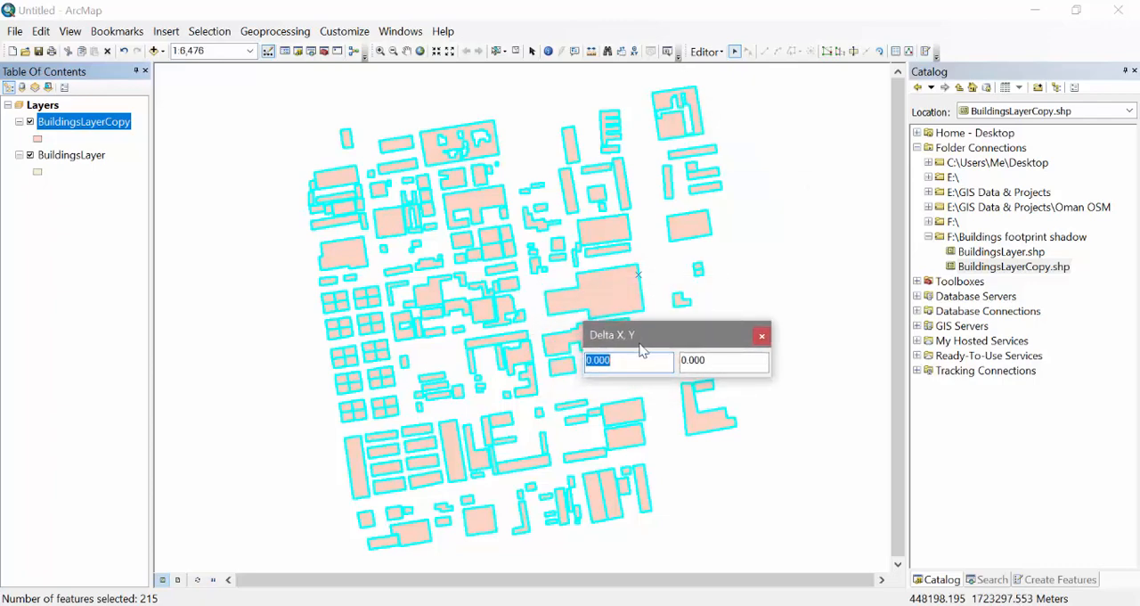
pyautogui.write('4')
pyautogui.press('Tab')
pyautogui.write('-')
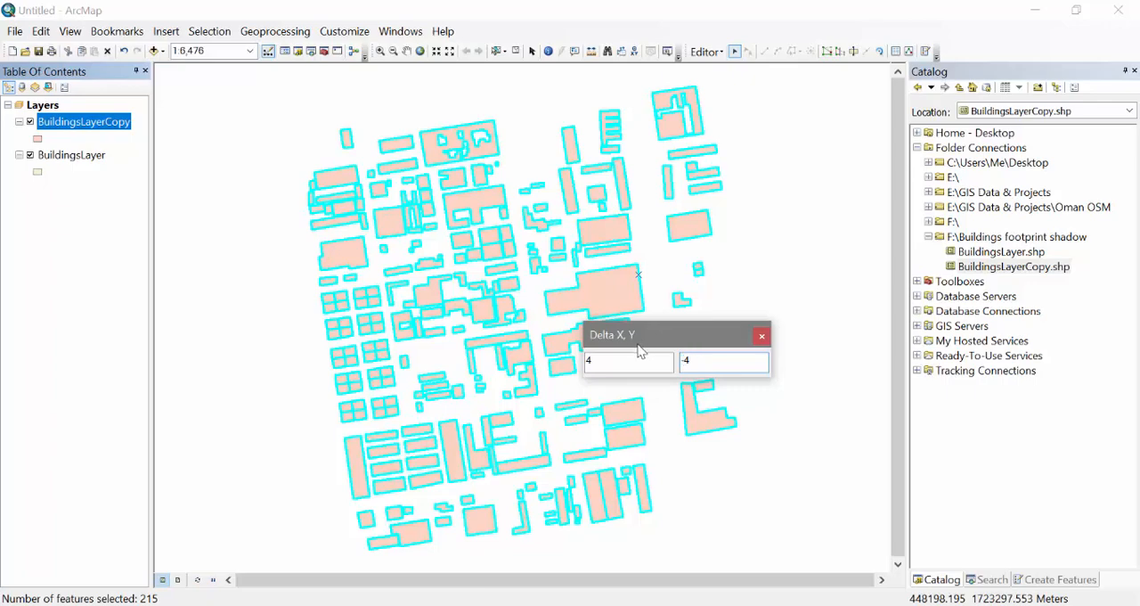
pyautogui.moveTo(646, 334); pyautogui.dragTo(791, 196)
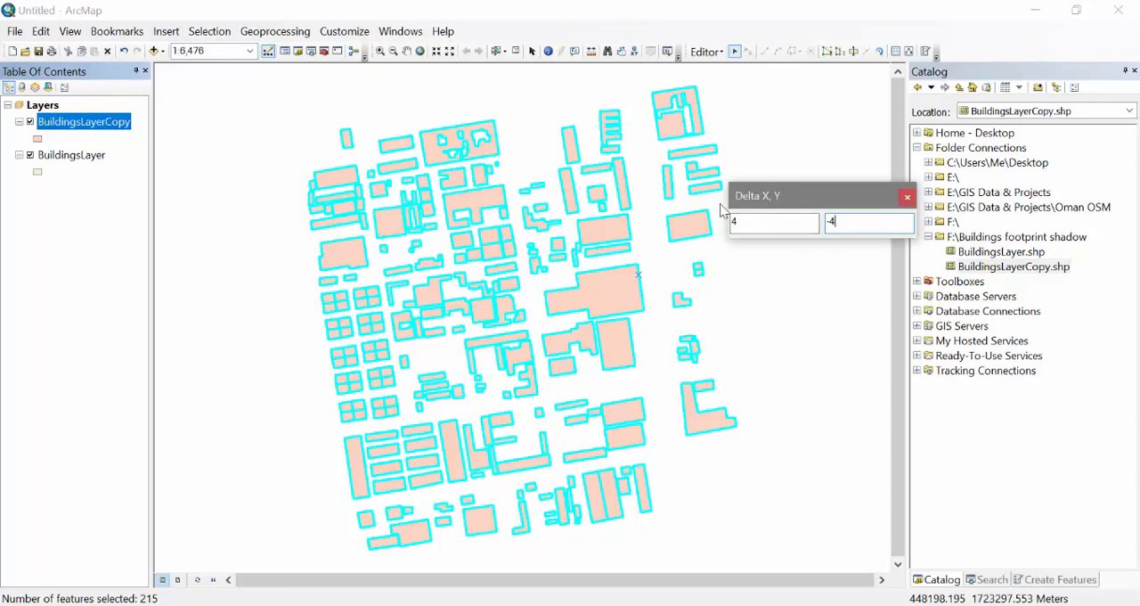
pyautogui.click(760, 221)
pyautogui.click(860, 219)
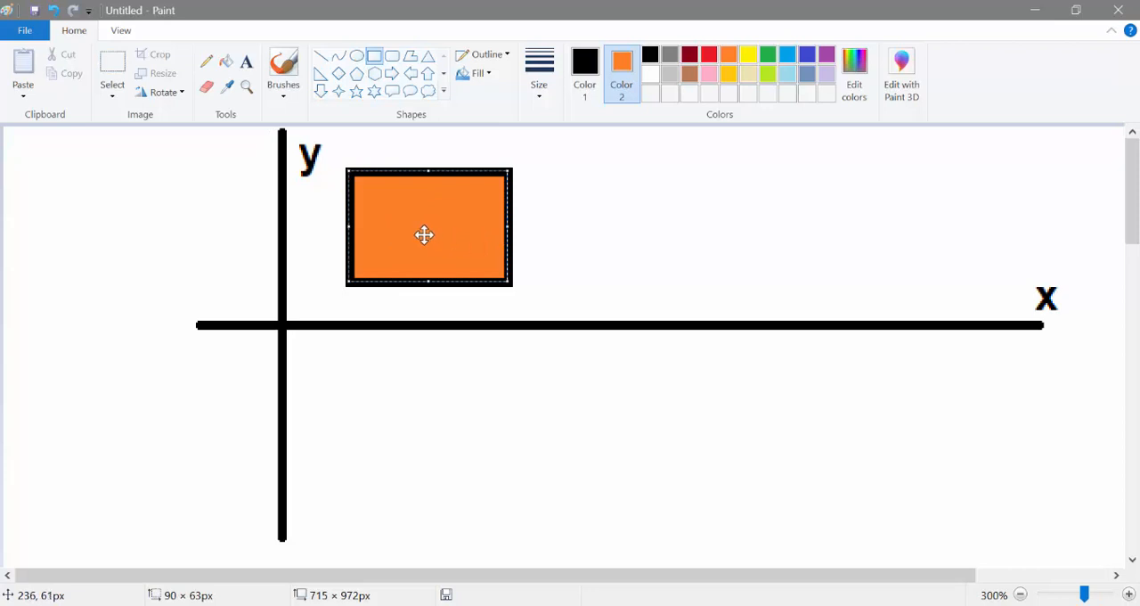
# Switch to Paint and move the orange rectangle along the x axis, and below it, to illustrate the offset directions
pyautogui.moveTo(424, 234); pyautogui.dragTo(650, 233)
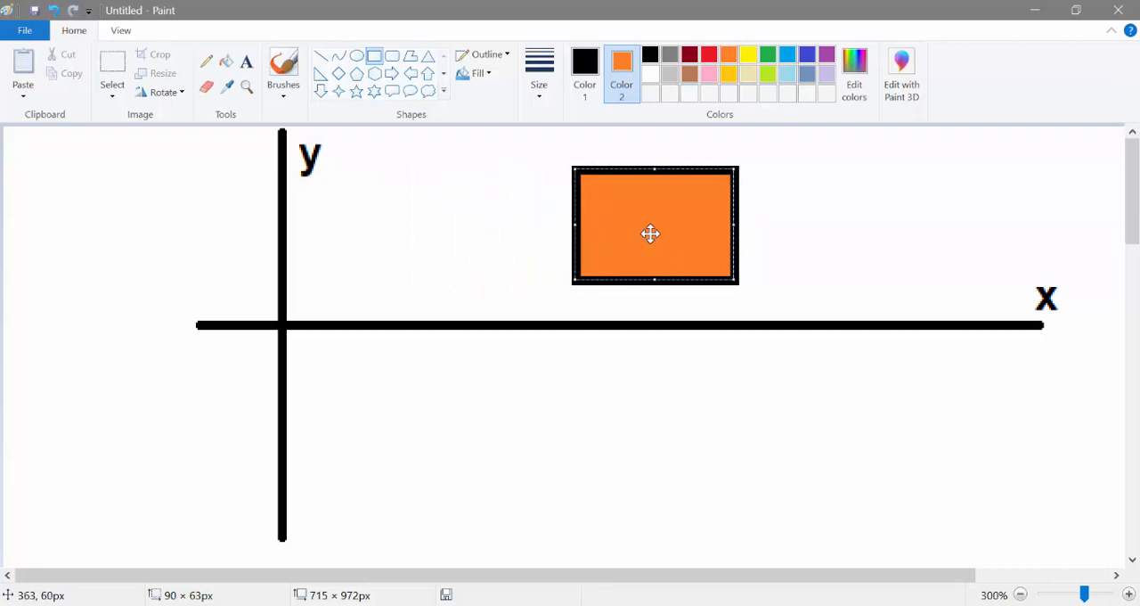
pyautogui.moveTo(650, 233); pyautogui.dragTo(617, 417)
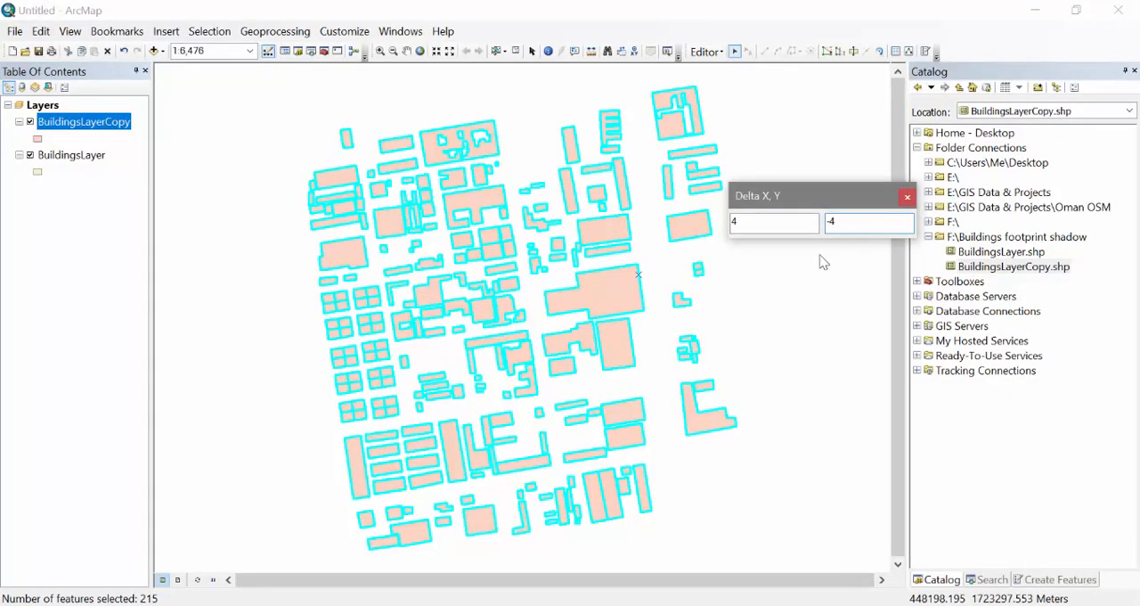
# Return to ArcMap, apply the entered offset to the copied buildings and clear the selection
pyautogui.press('Return')
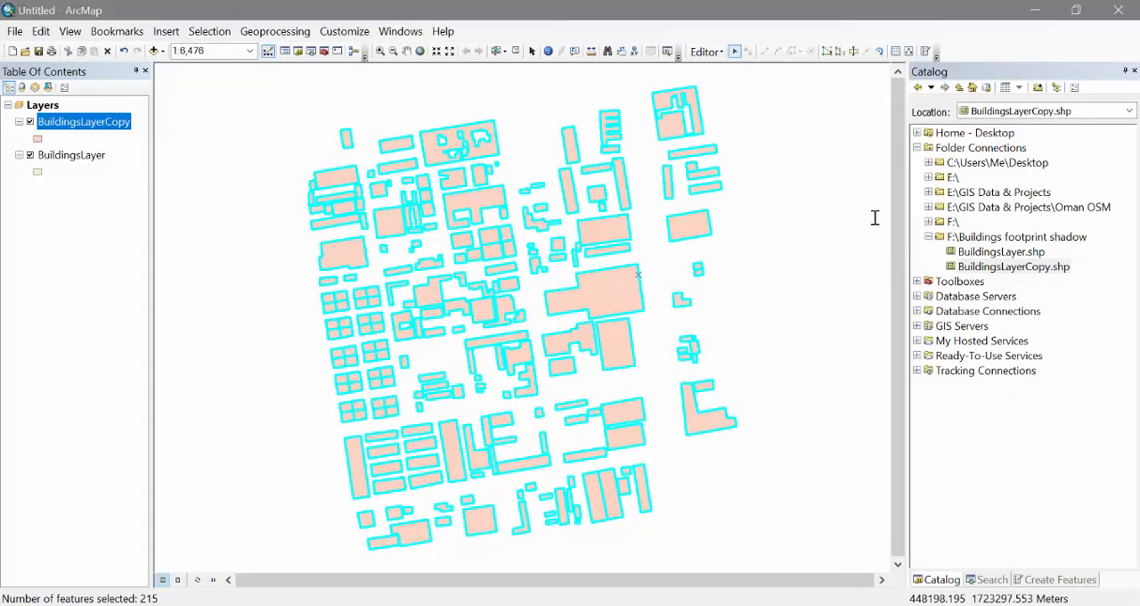
pyautogui.click(515, 51)
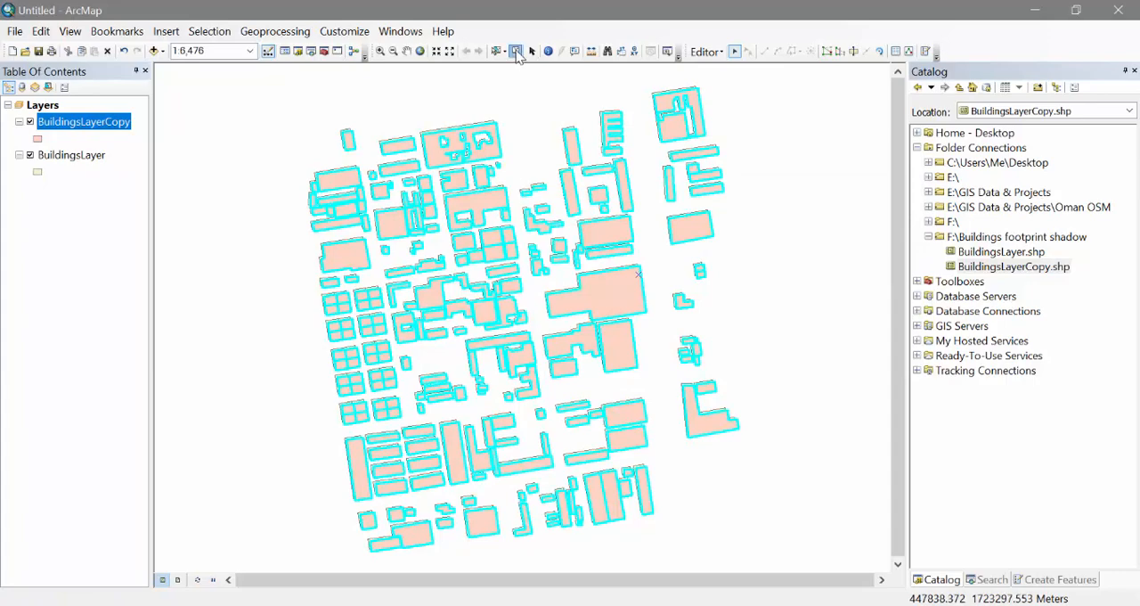
pyautogui.scroll(7, 300, 158)
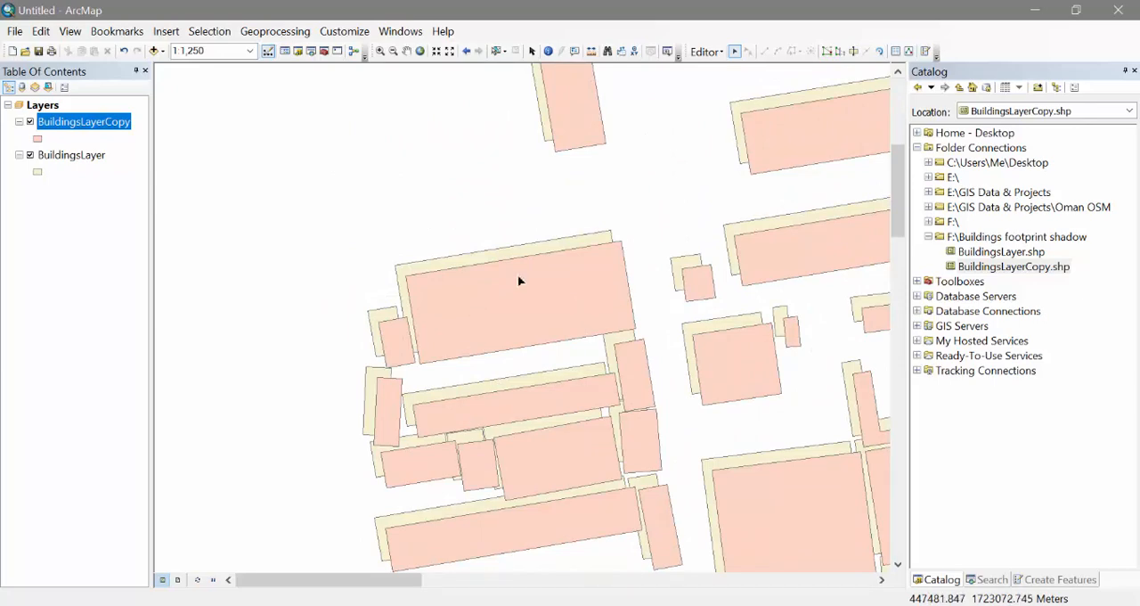
# Give the BuildingsLayerCopy symbol a dark grey fill and set its outline to No Color
pyautogui.click(41, 141)
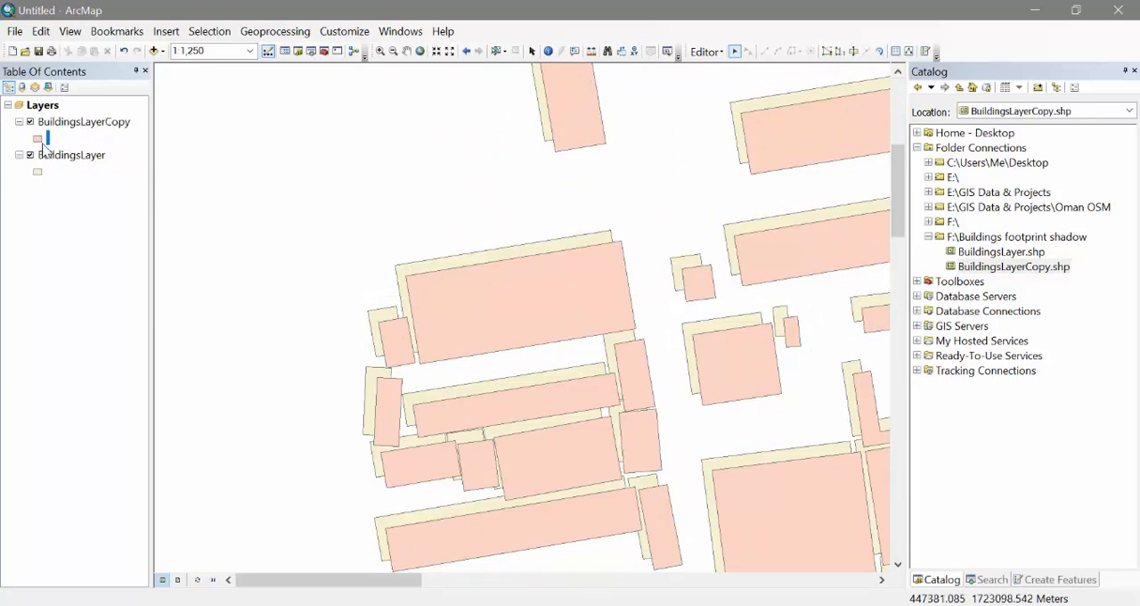
pyautogui.doubleClick(37, 139)
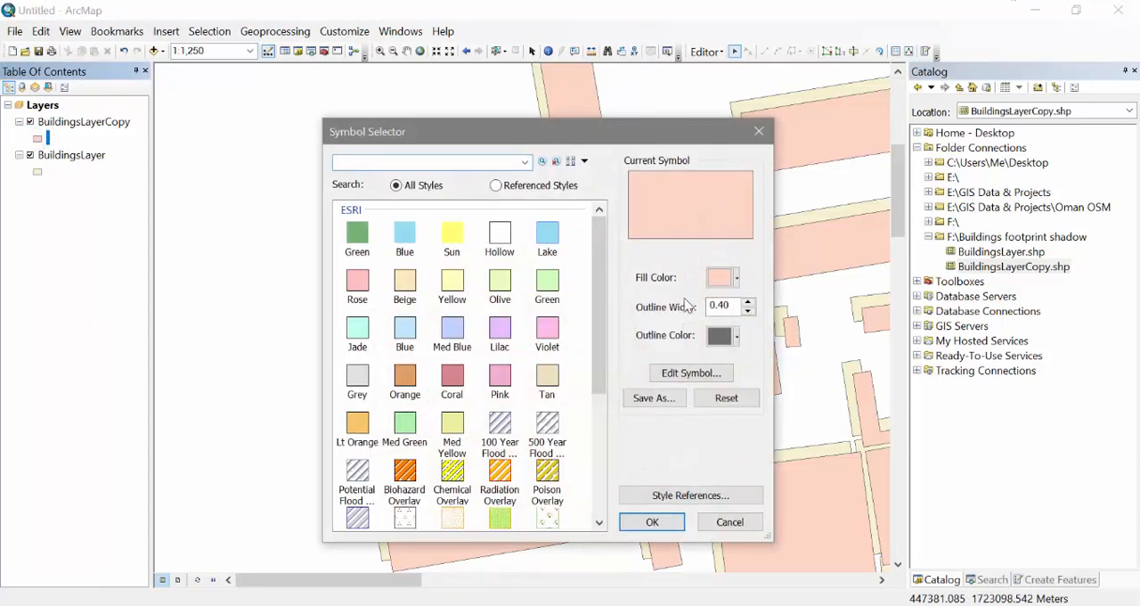
pyautogui.click(732, 277)
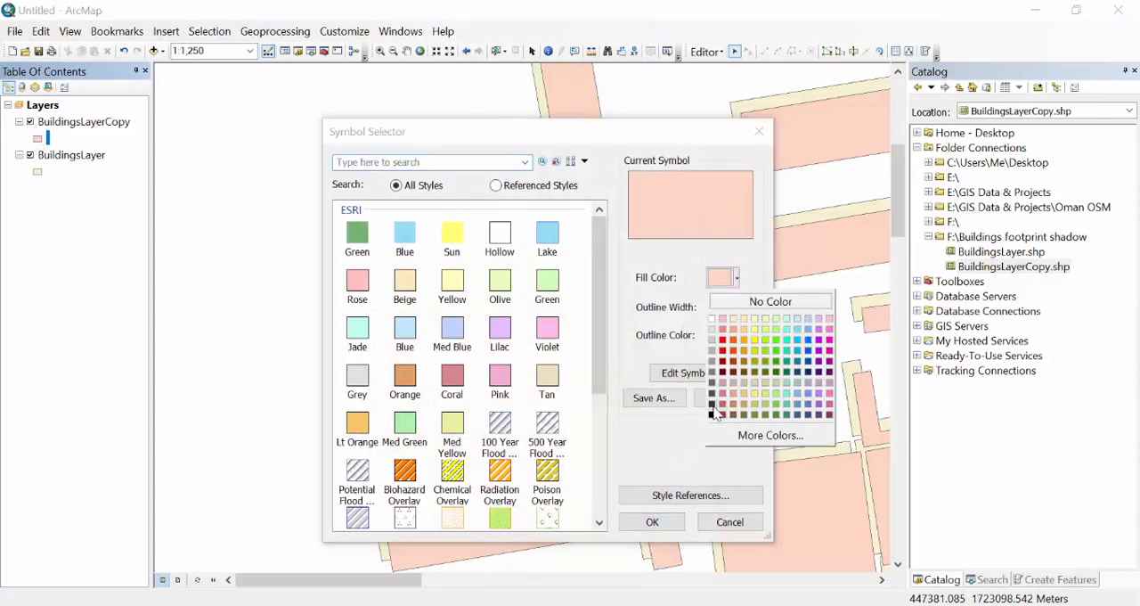
pyautogui.click(714, 411)
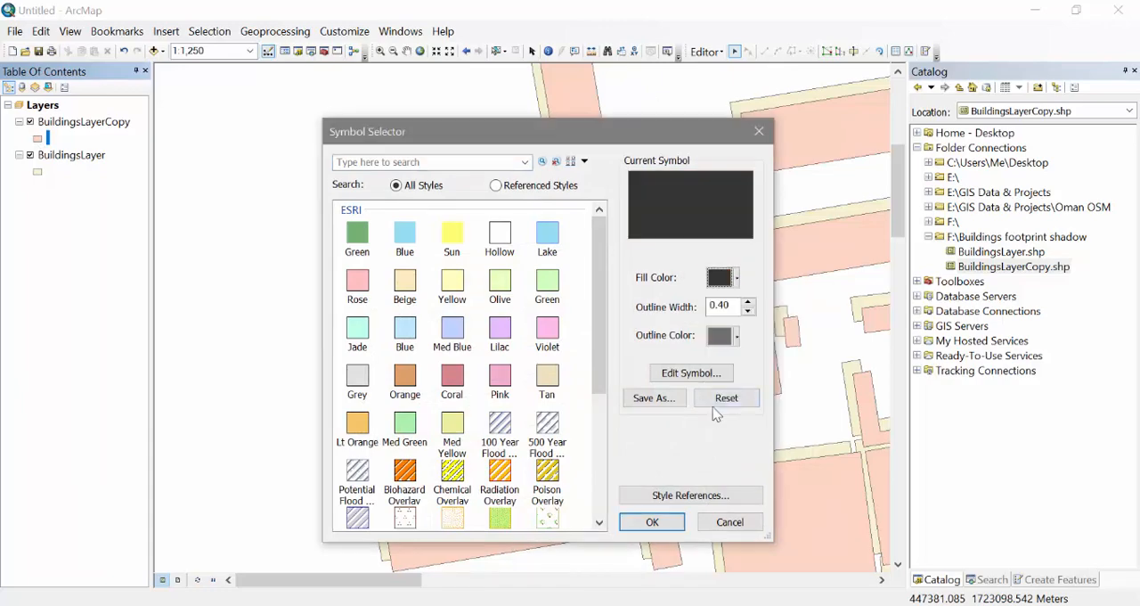
pyautogui.click(721, 334)
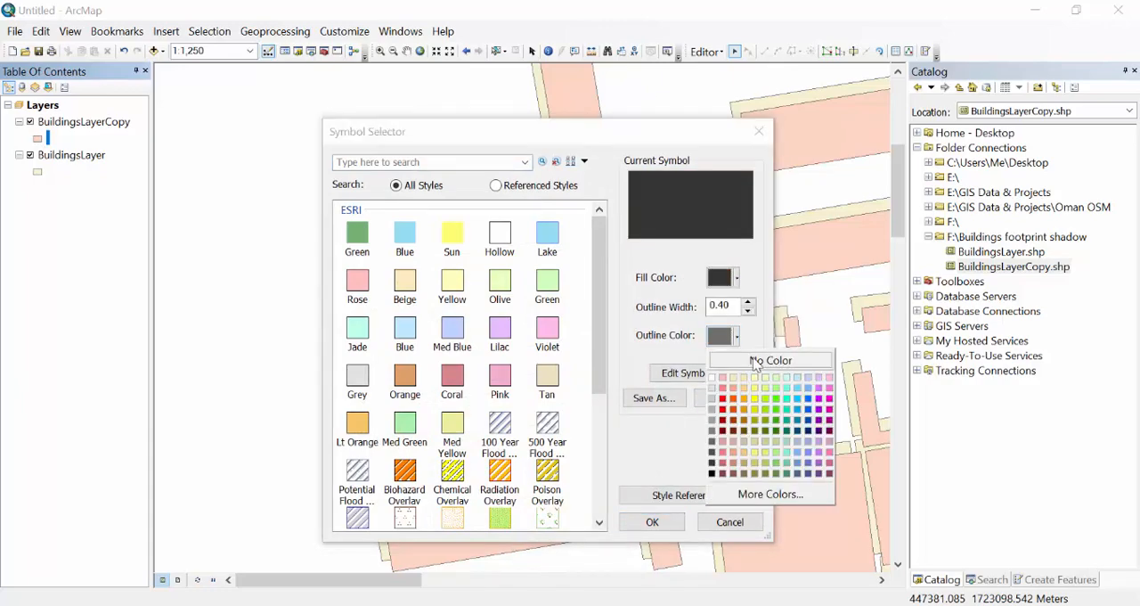
pyautogui.click(755, 361)
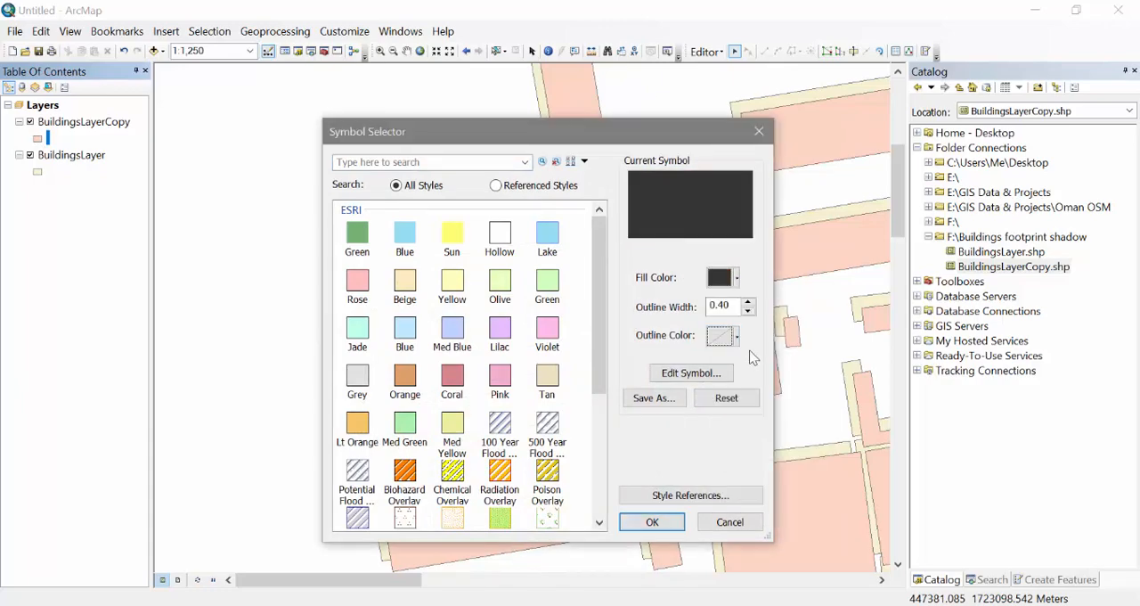
pyautogui.click(652, 522)
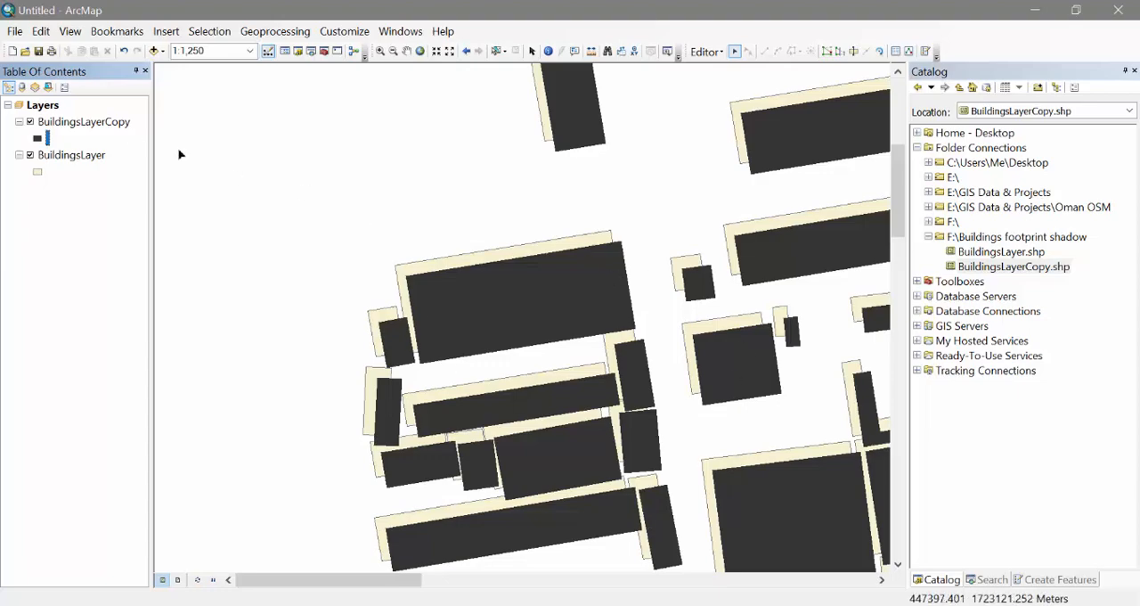
# Set the transparency of the BuildingsLayerCopy layer to 60%
pyautogui.click(116, 127)
pyautogui.rightClick(117, 127)
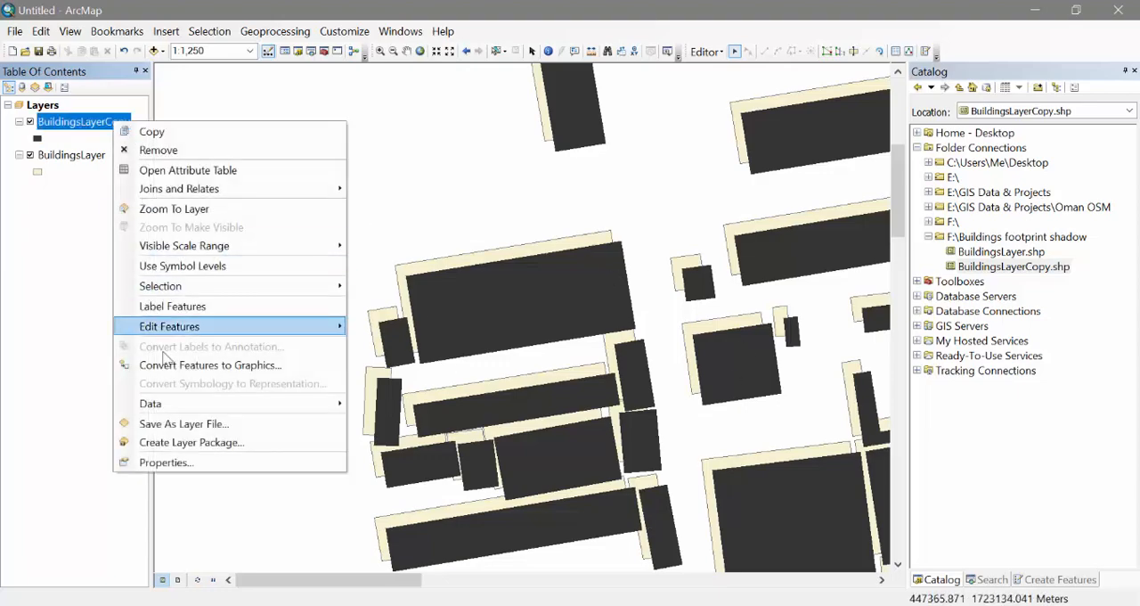
pyautogui.click(158, 458)
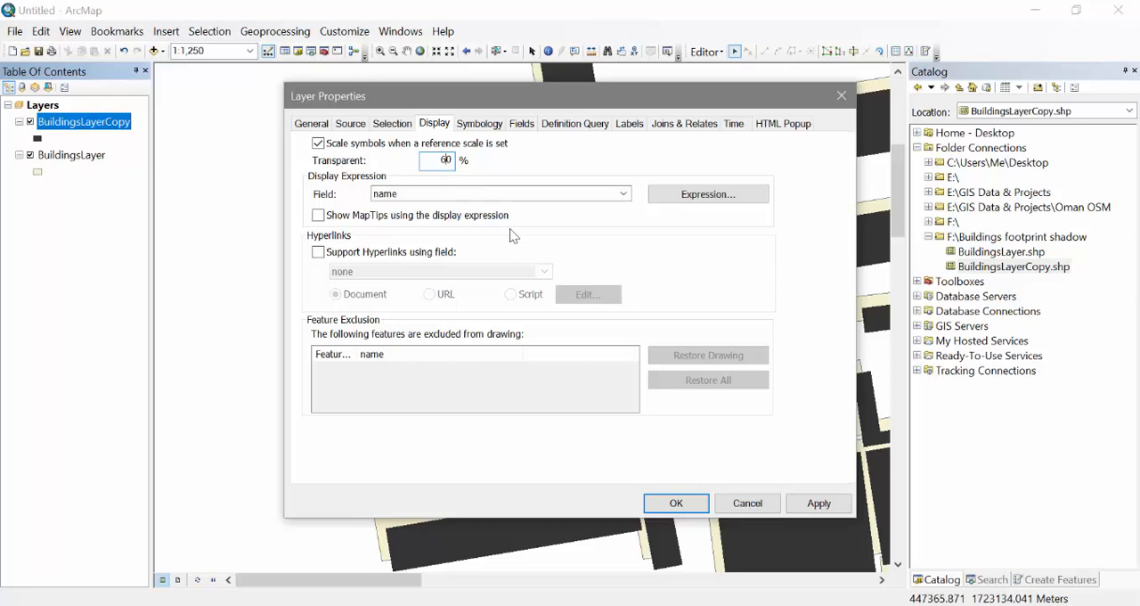
pyautogui.click(674, 504)
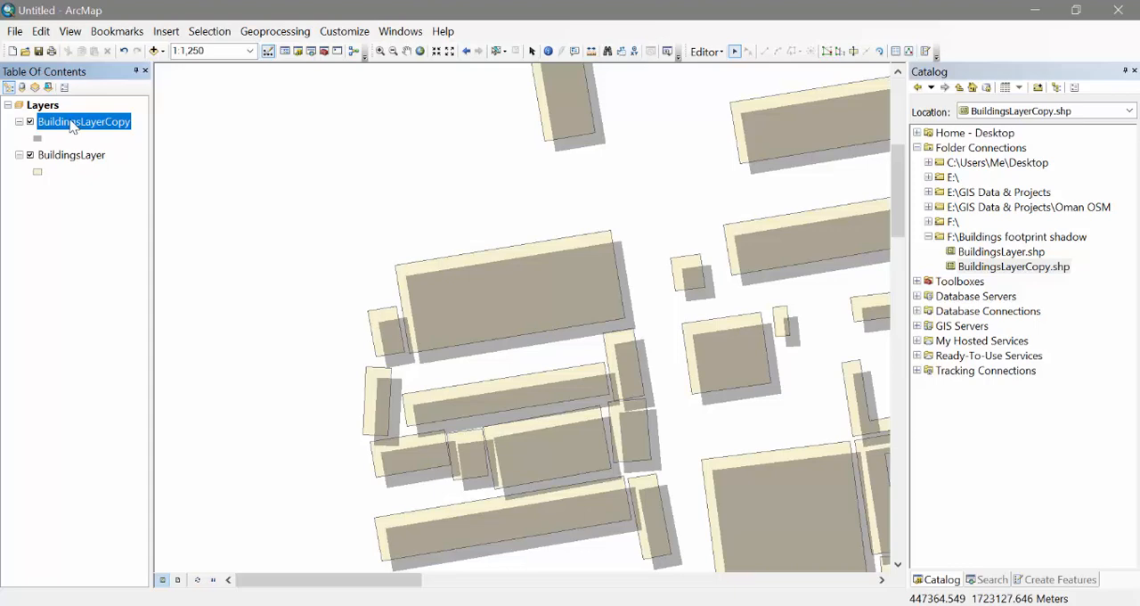
# Place BuildingsLayerCopy below BuildingsLayer in the drawing order and toggle its visibility off and on at full extent to check the shadow effect
pyautogui.moveTo(74, 127); pyautogui.dragTo(80, 244)
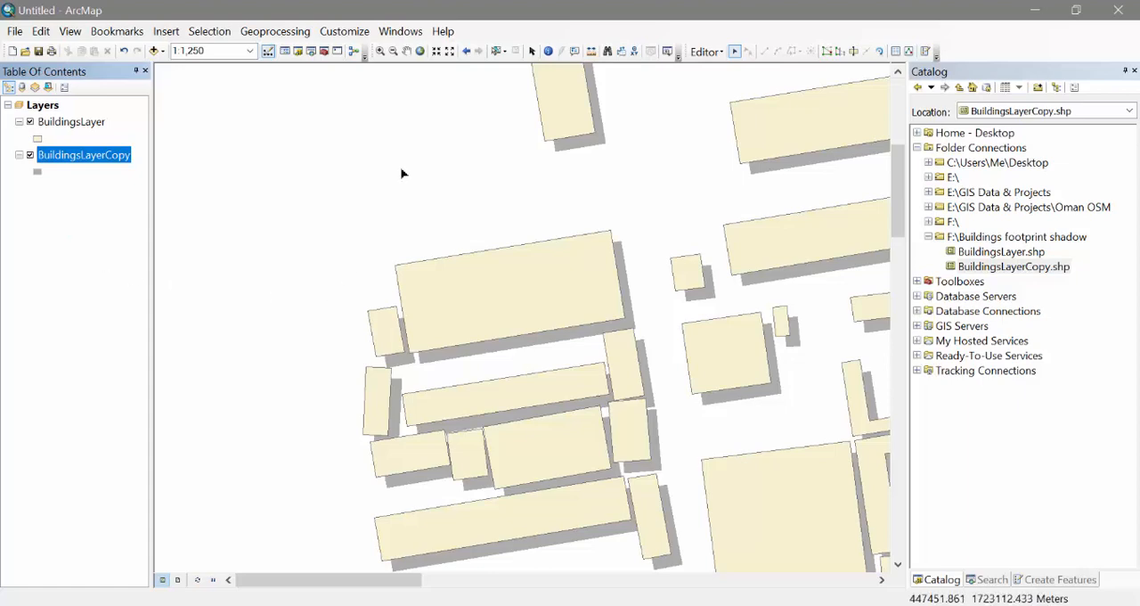
pyautogui.click(421, 52)
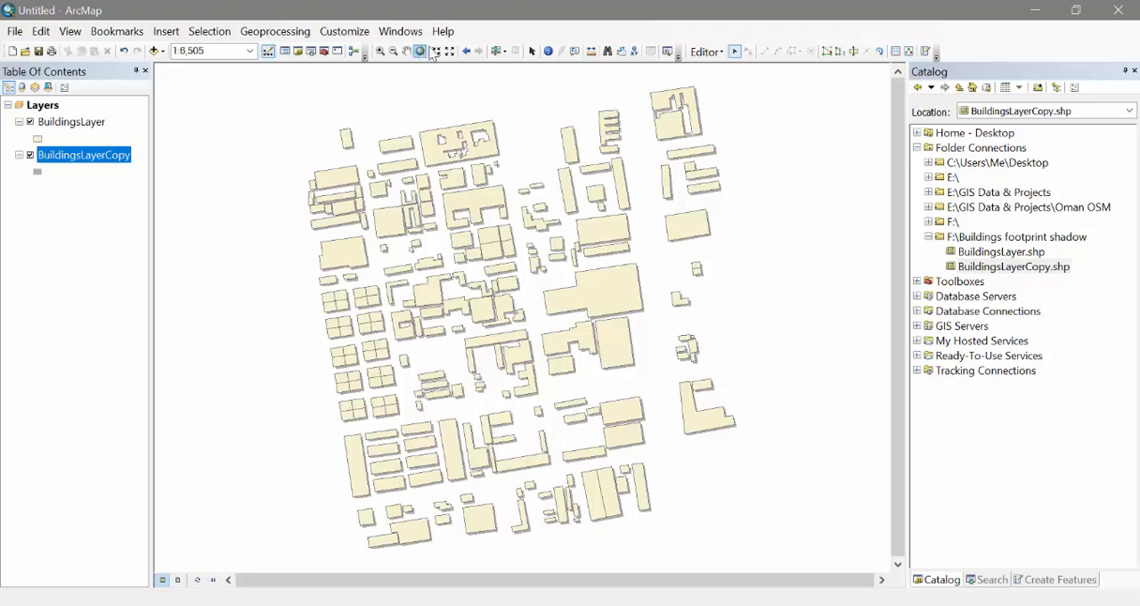
pyautogui.click(30, 155)
pyautogui.click(30, 155)
# Stop the edit session used to offset the copied buildings
pyautogui.click(705, 52)
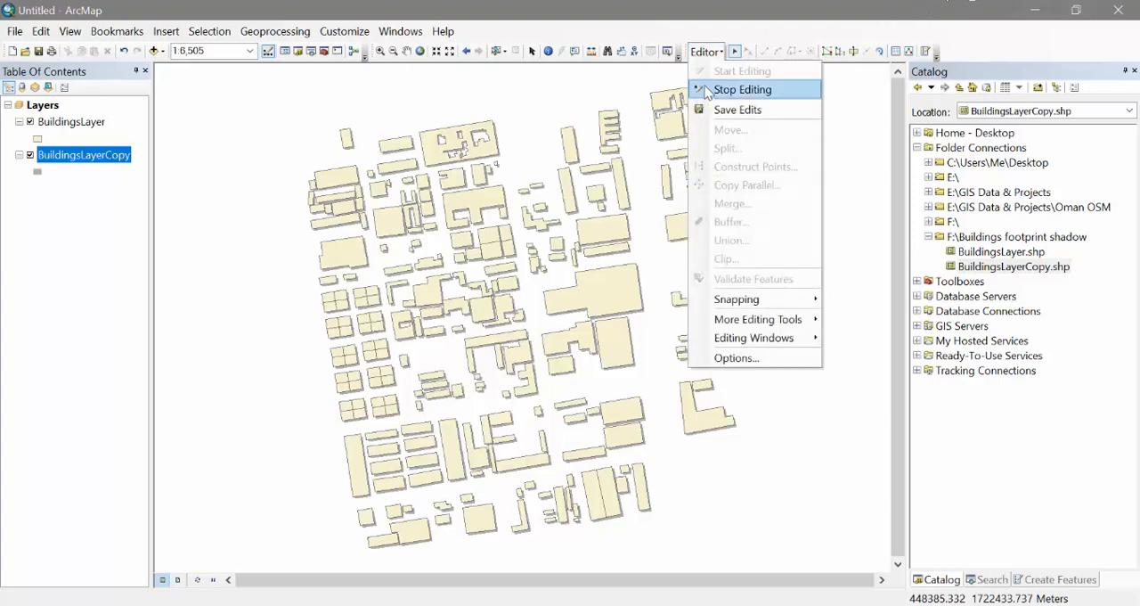
pyautogui.click(740, 89)
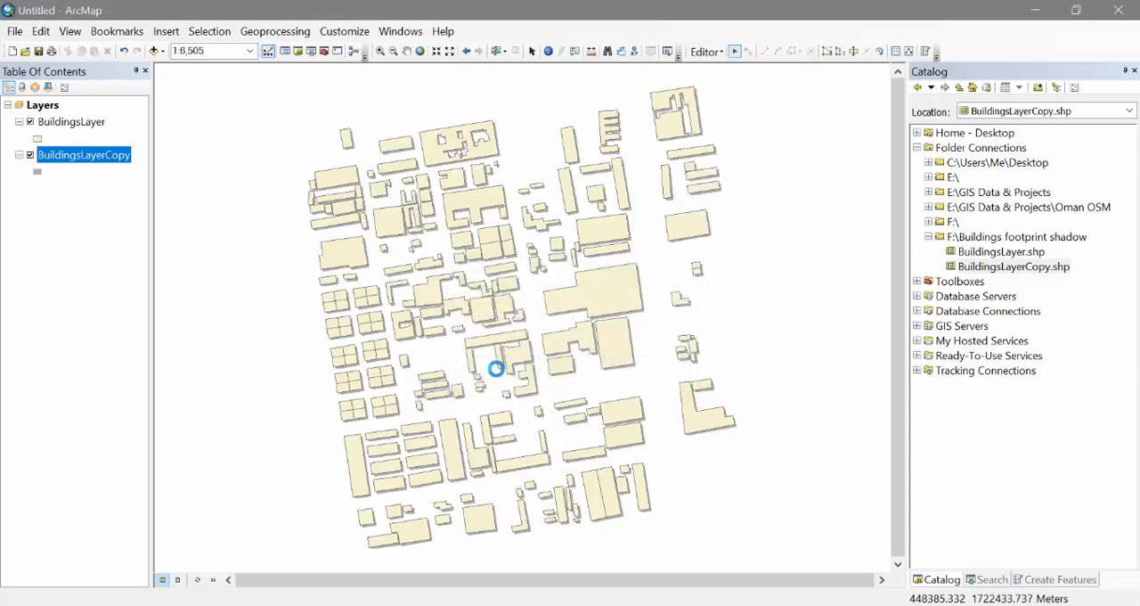
pyautogui.click(15, 32)
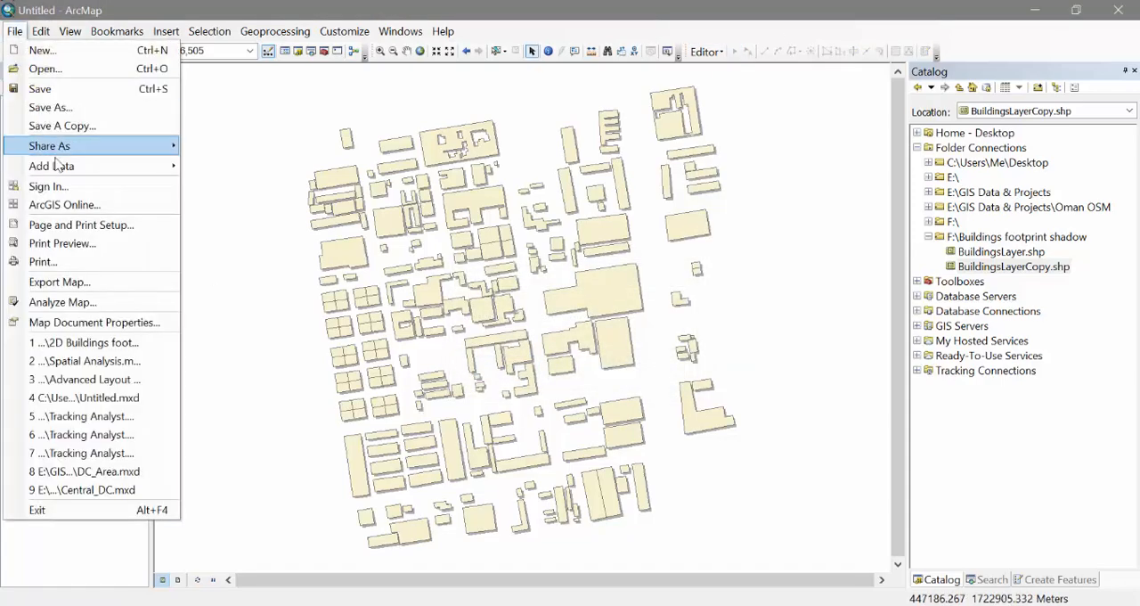
pyautogui.moveTo(177, 168)
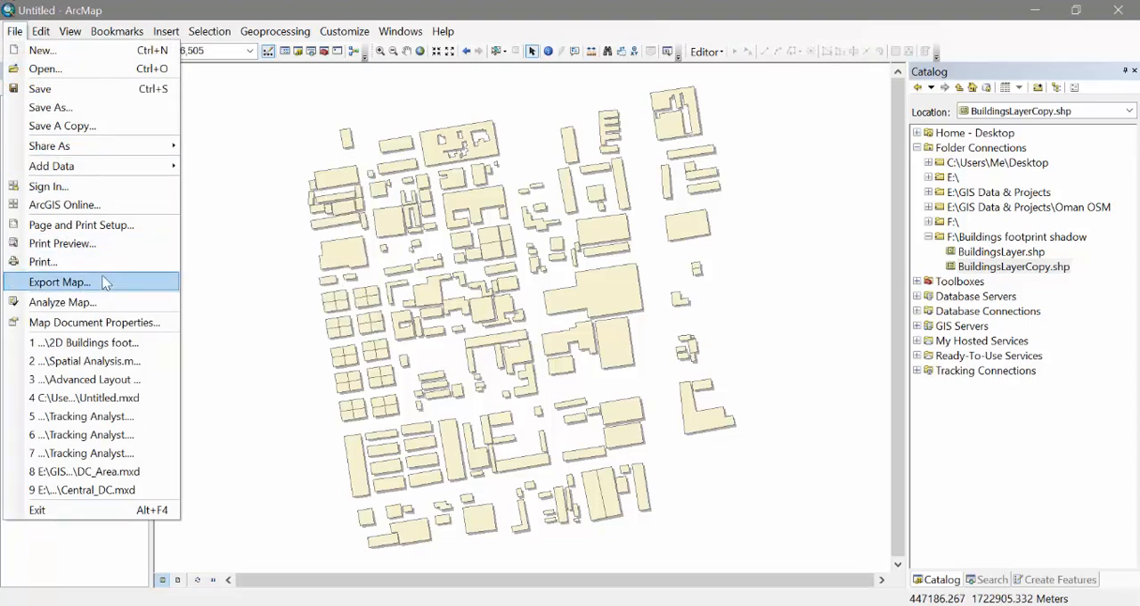
pyautogui.click(764, 11)
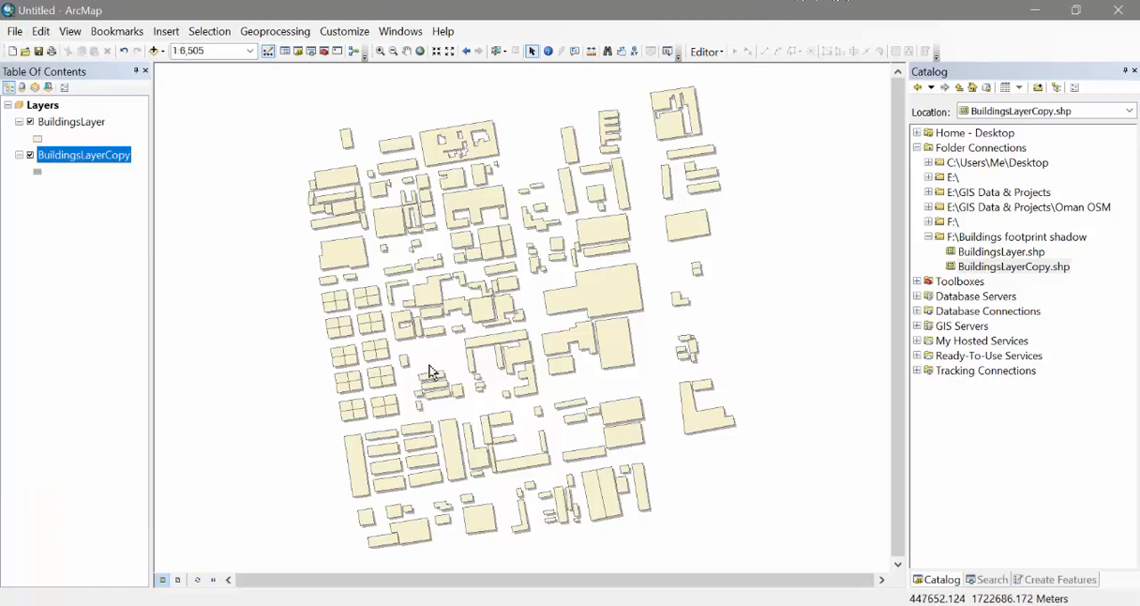